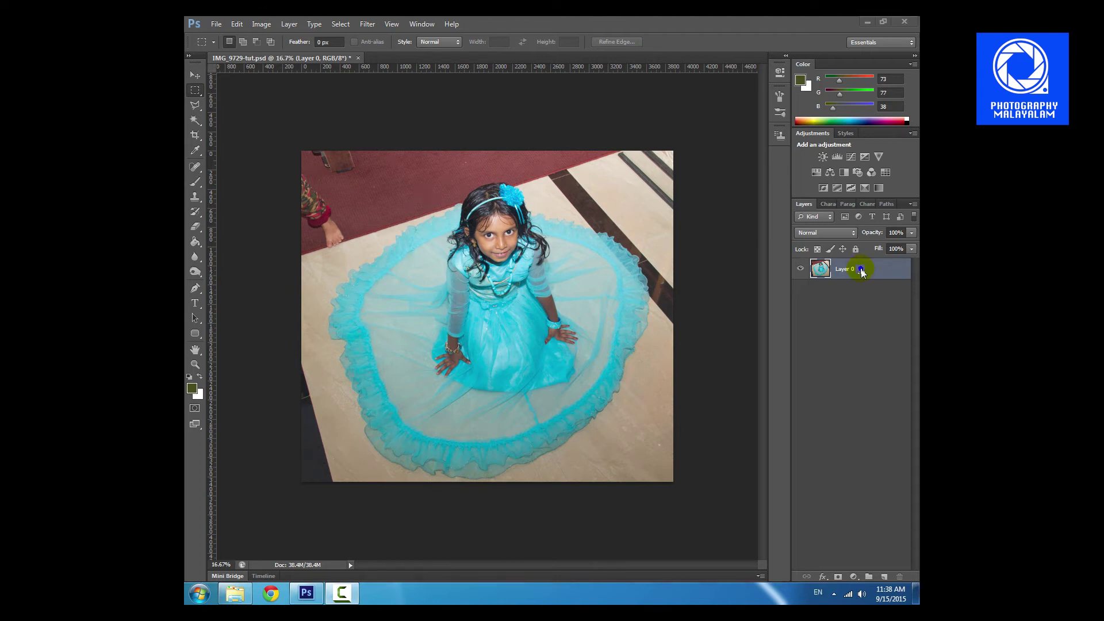
Duplicate Layer 0 within the same document as Layer 0 copy
right_click(875, 272)
click(801, 222)
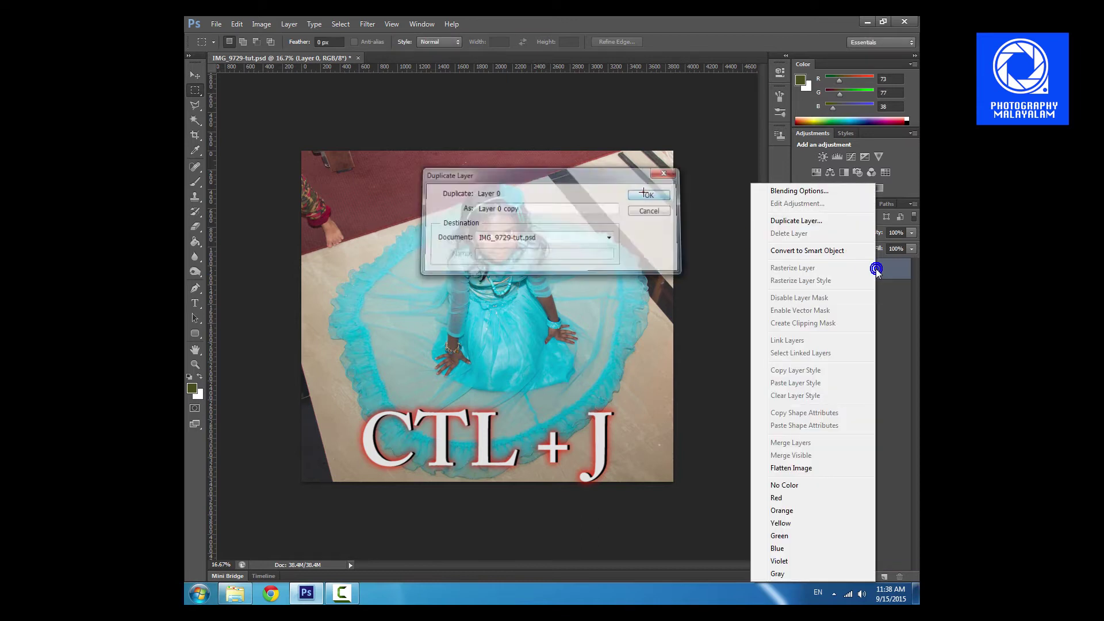
click(643, 194)
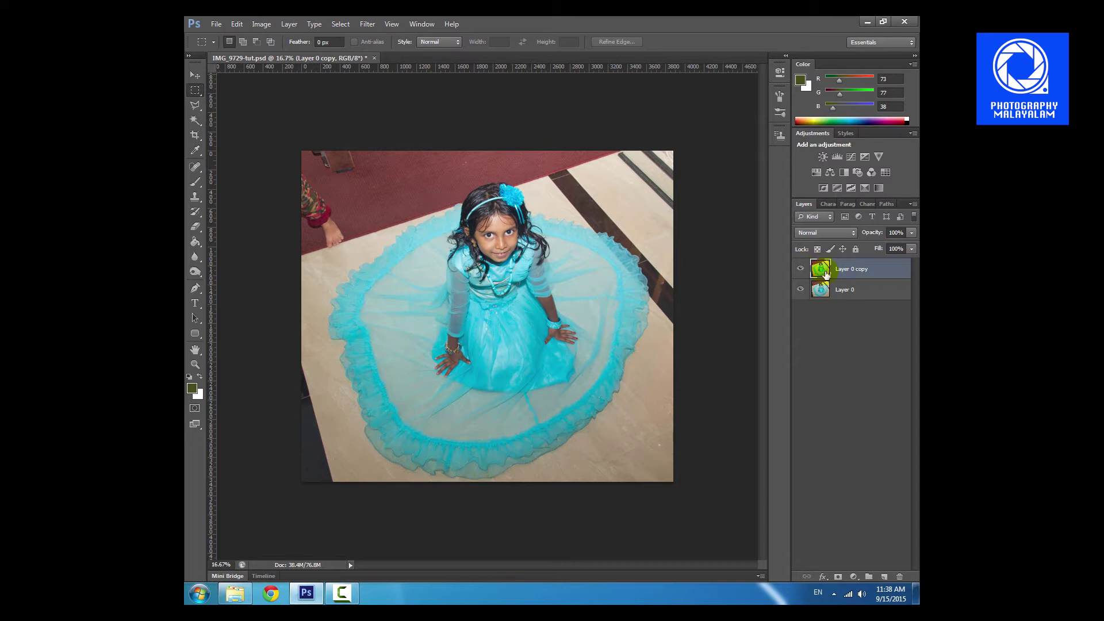
Open the Liquify filter on Layer 0 copy, enlarge its window, and set the Forward Warp brush size to 900
click(367, 25)
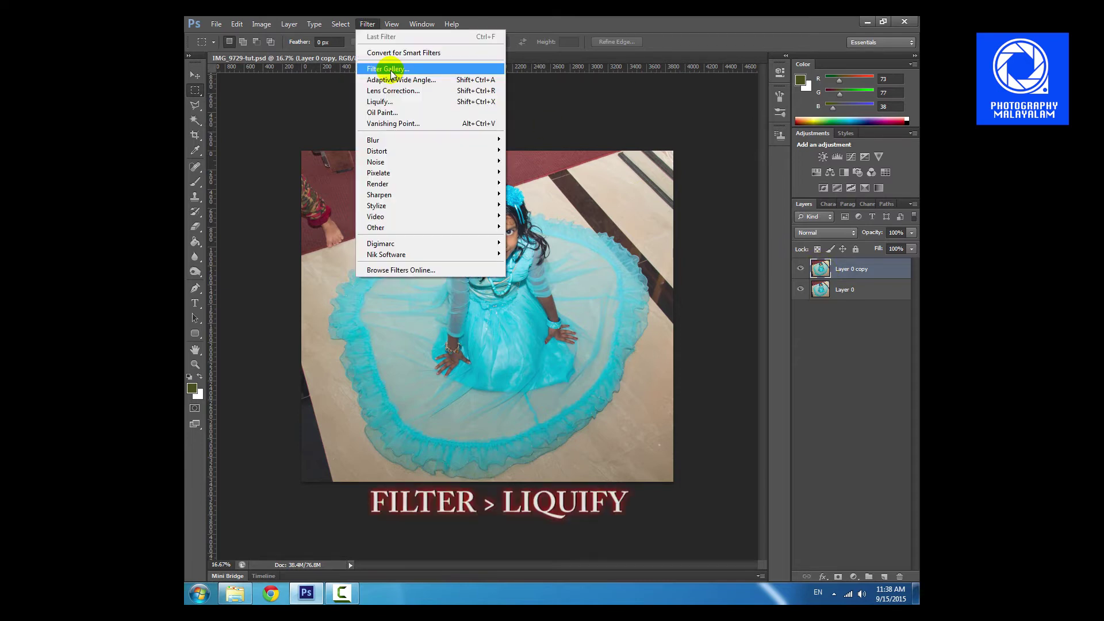
click(393, 103)
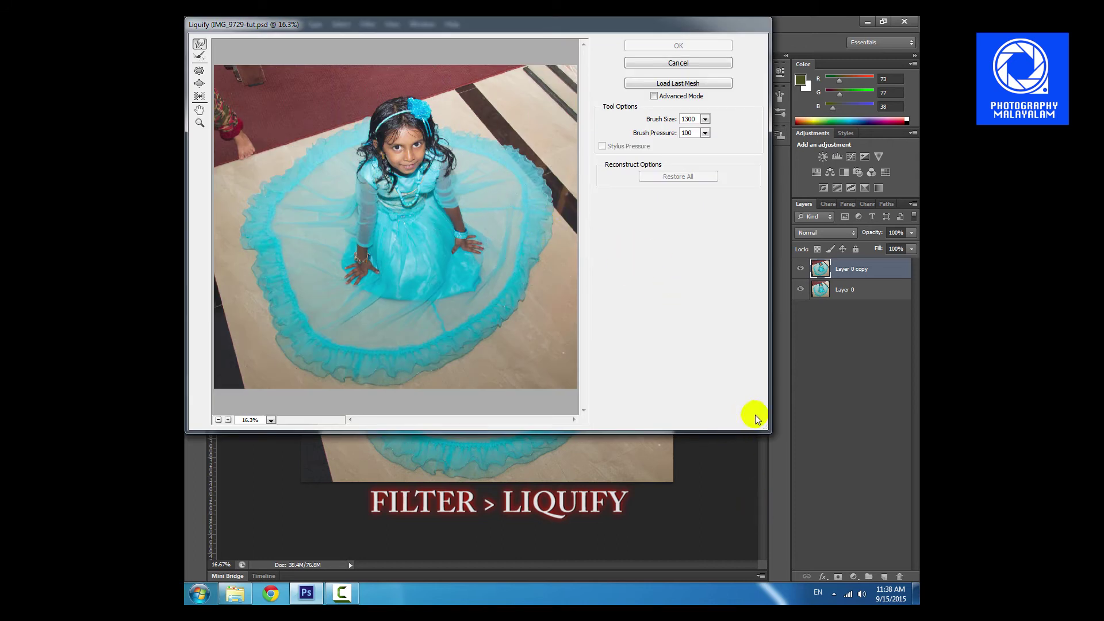
drag(768, 429, 794, 428)
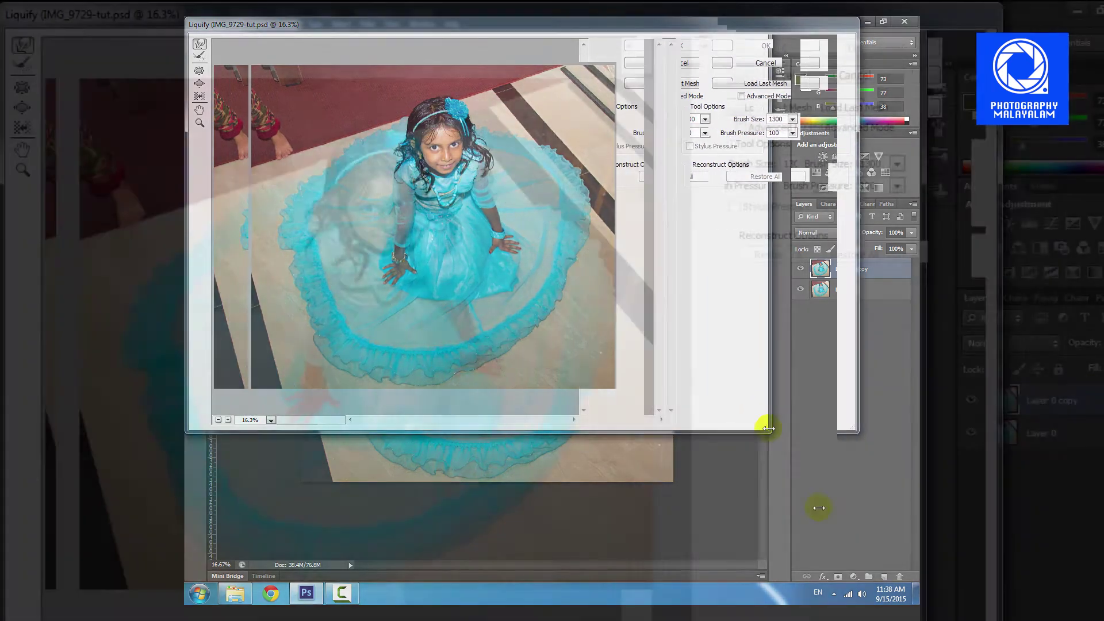
click(382, 271)
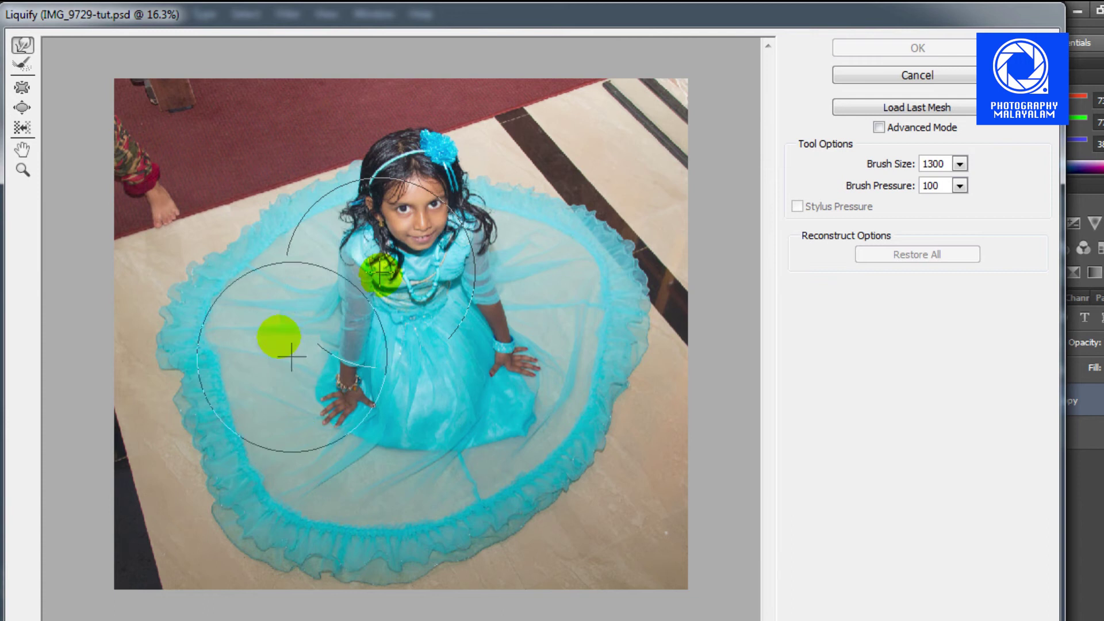
click(183, 294)
key(bracketleft)
key(bracketleft)
key(bracketleft)
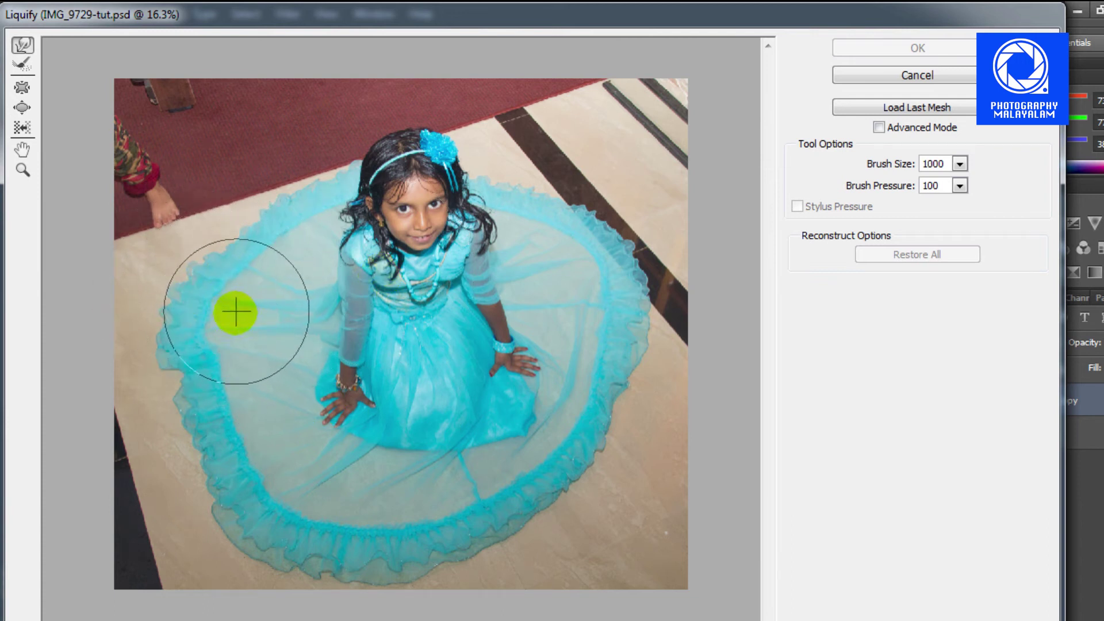
key(bracketleft)
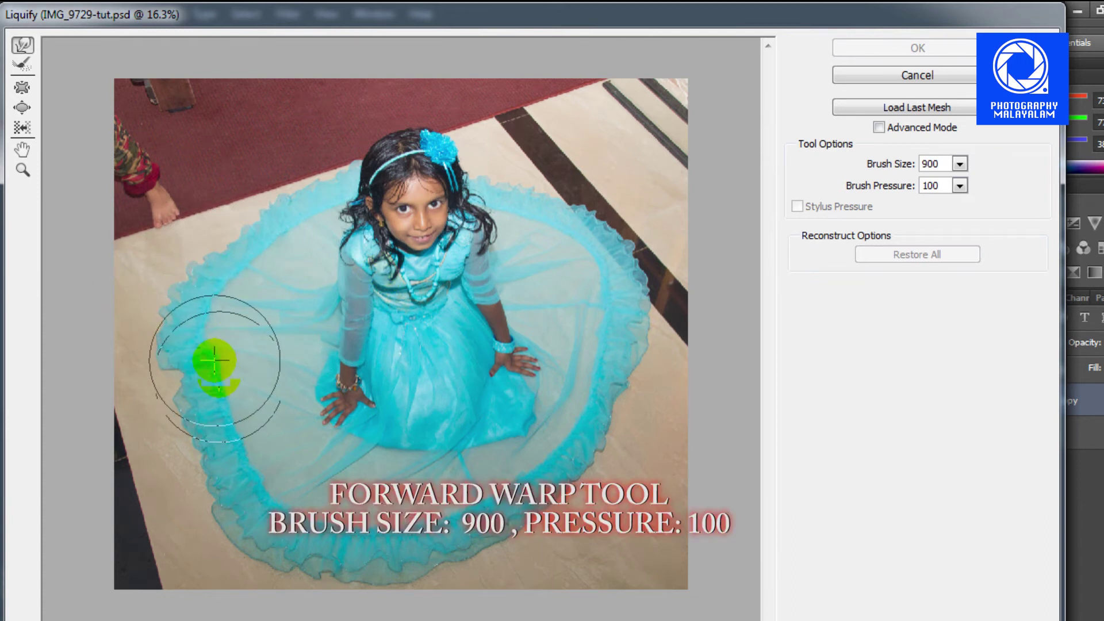
Warp the dress's ruffled hem outward along its left and lower-left edge to fill in the circular outline
drag(217, 358, 206, 407)
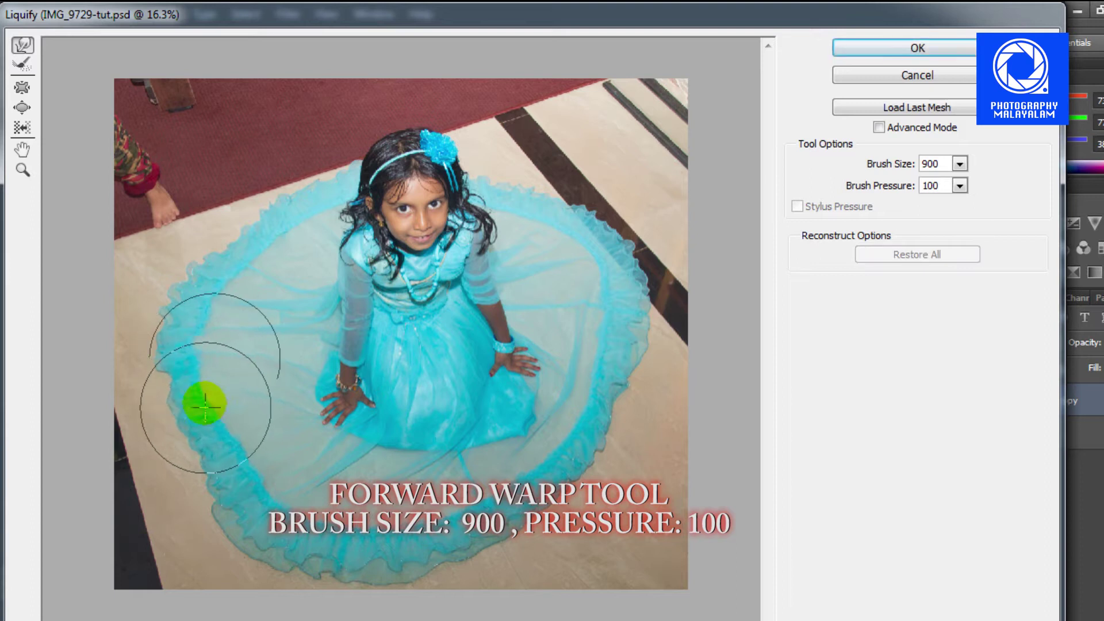
drag(191, 361, 151, 386)
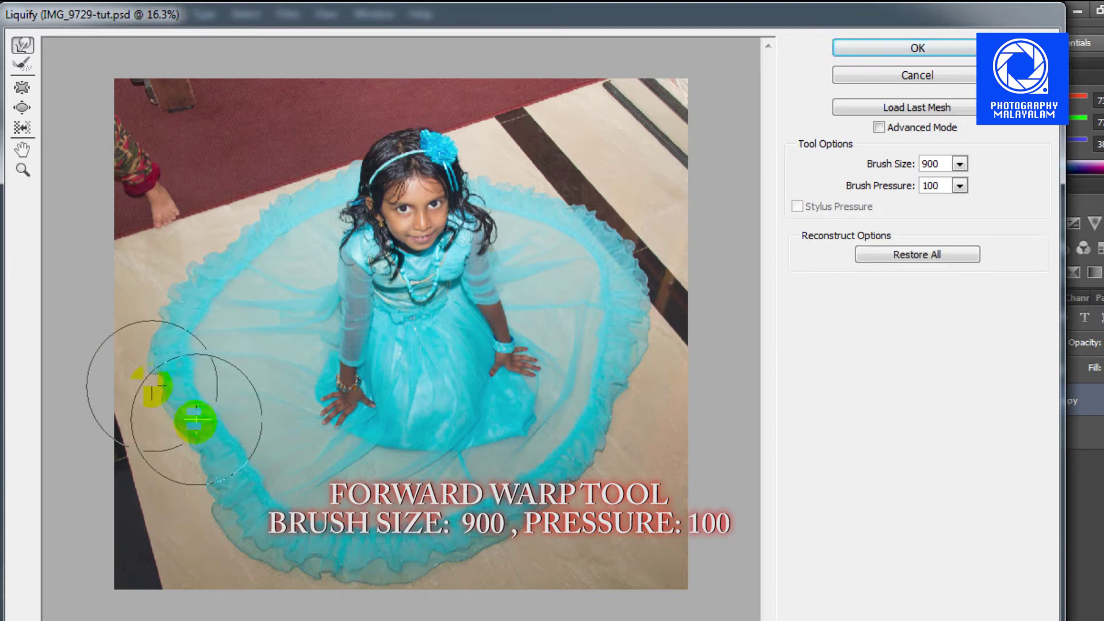
drag(239, 443, 192, 461)
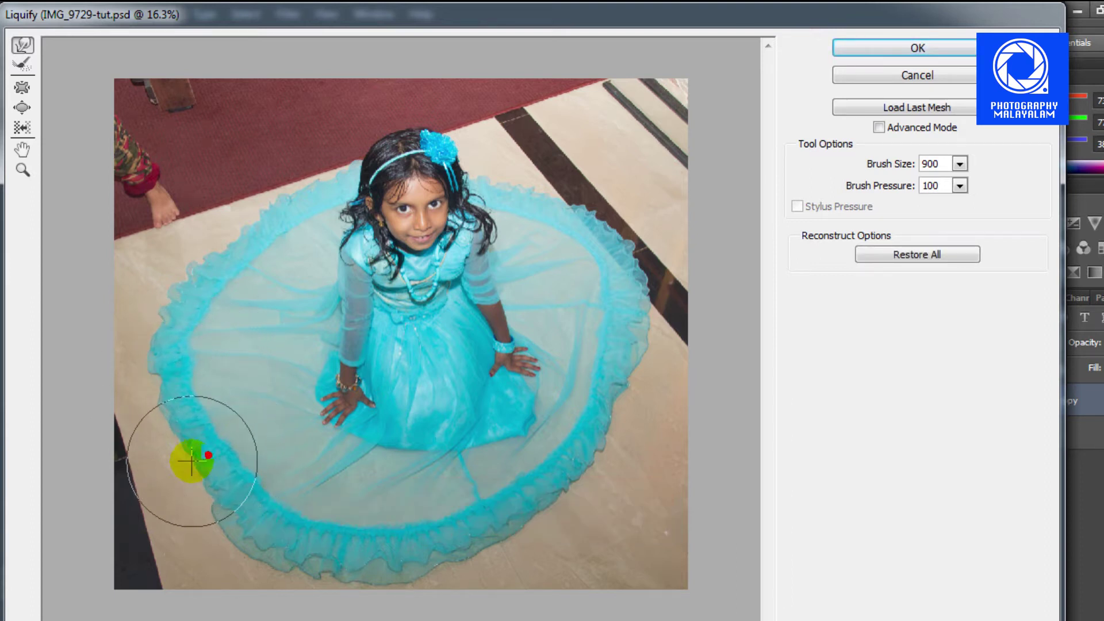
drag(184, 412, 179, 415)
drag(254, 477, 247, 485)
drag(220, 453, 249, 484)
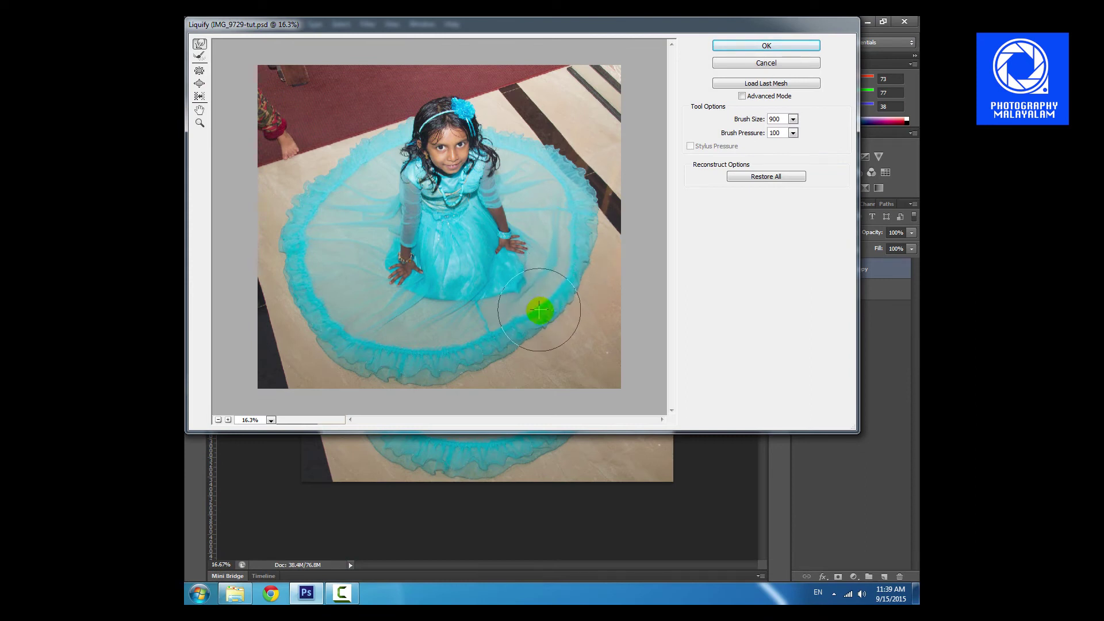
Push the hem outward along the dress's lower-right and right edge to round out that side
drag(512, 320, 539, 325)
click(510, 325)
click(474, 342)
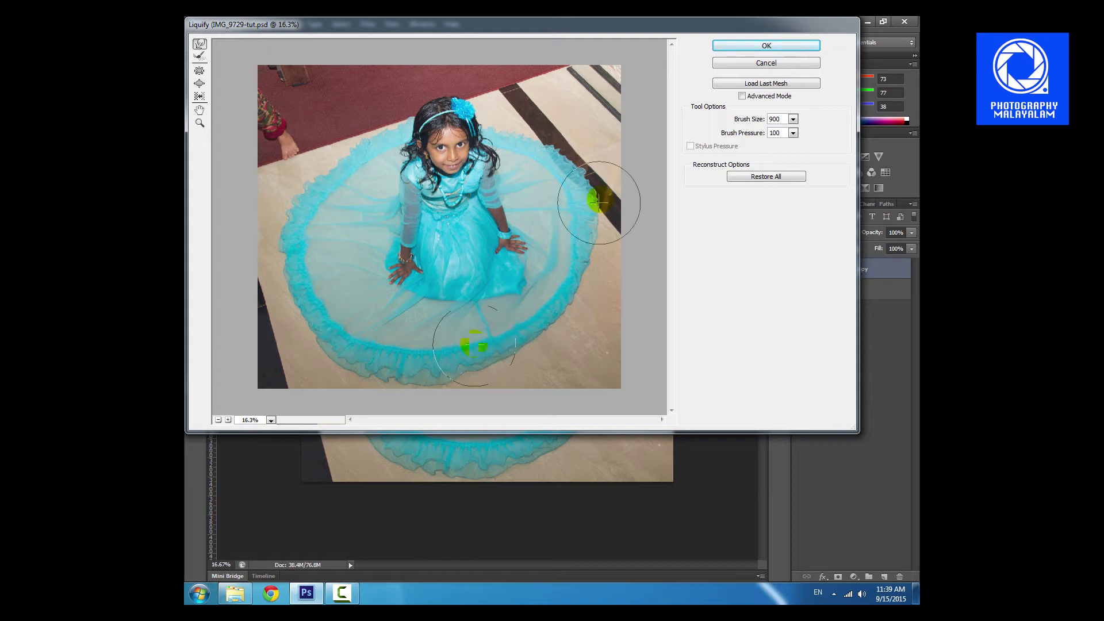
click(576, 274)
drag(570, 271, 583, 269)
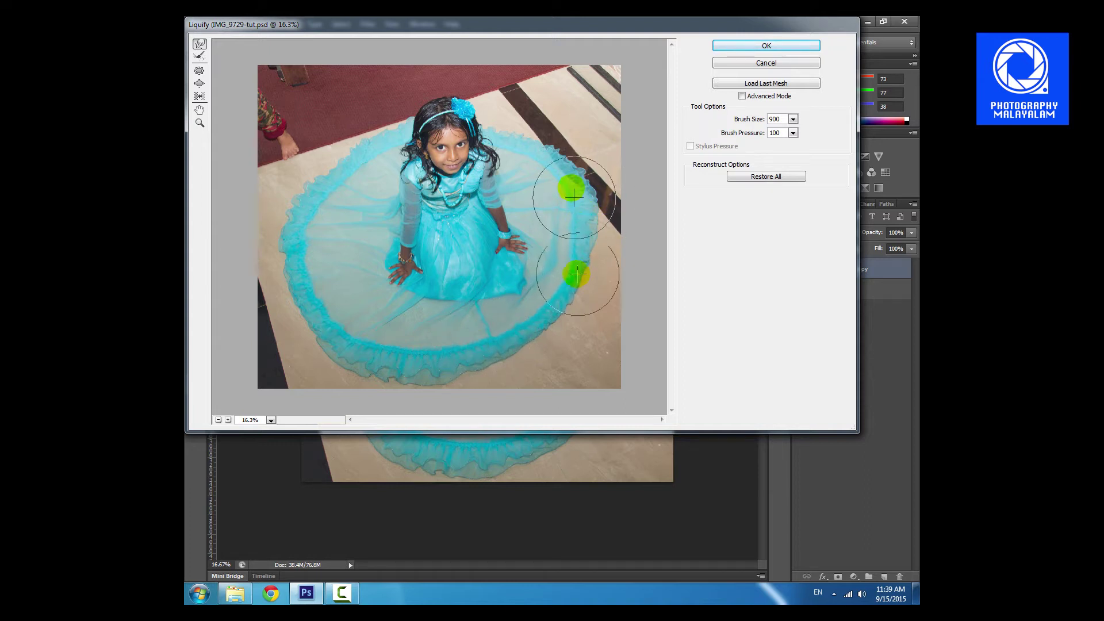
Even out the hem all around the dress with small Forward Warp touches until its outline is a smooth circle
click(301, 243)
click(309, 211)
click(328, 178)
click(347, 167)
click(463, 301)
click(378, 332)
click(389, 338)
click(573, 283)
click(555, 316)
click(584, 236)
click(587, 217)
click(468, 370)
click(546, 370)
click(329, 325)
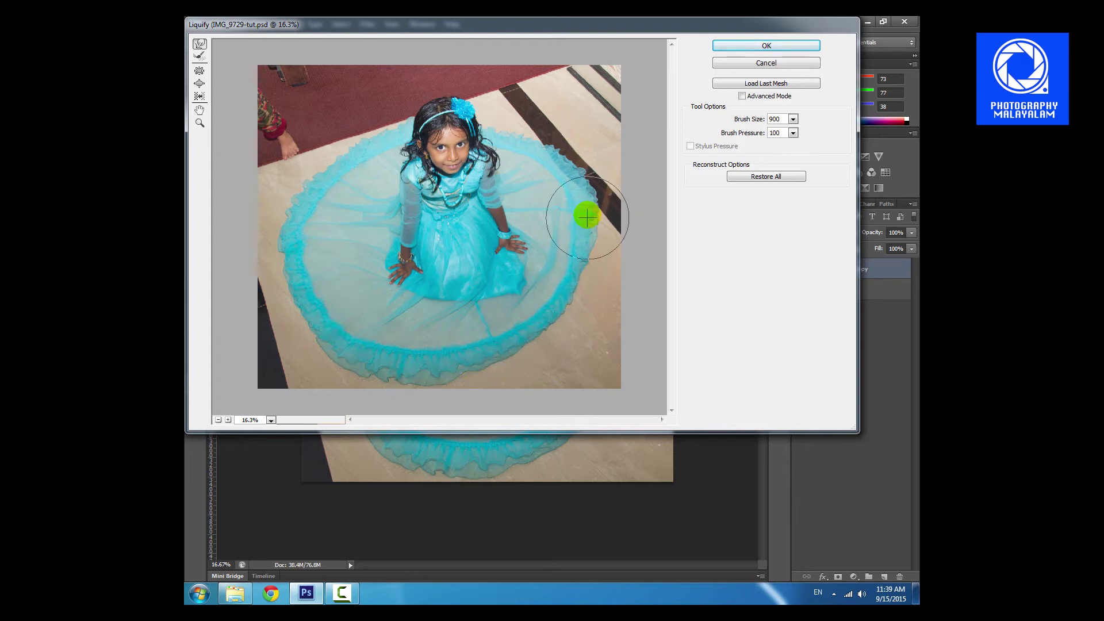
click(337, 326)
click(397, 357)
click(567, 326)
click(579, 184)
click(569, 165)
click(581, 241)
click(288, 246)
click(383, 357)
click(534, 335)
click(493, 340)
click(561, 173)
click(443, 153)
click(313, 230)
click(294, 239)
drag(291, 231, 294, 232)
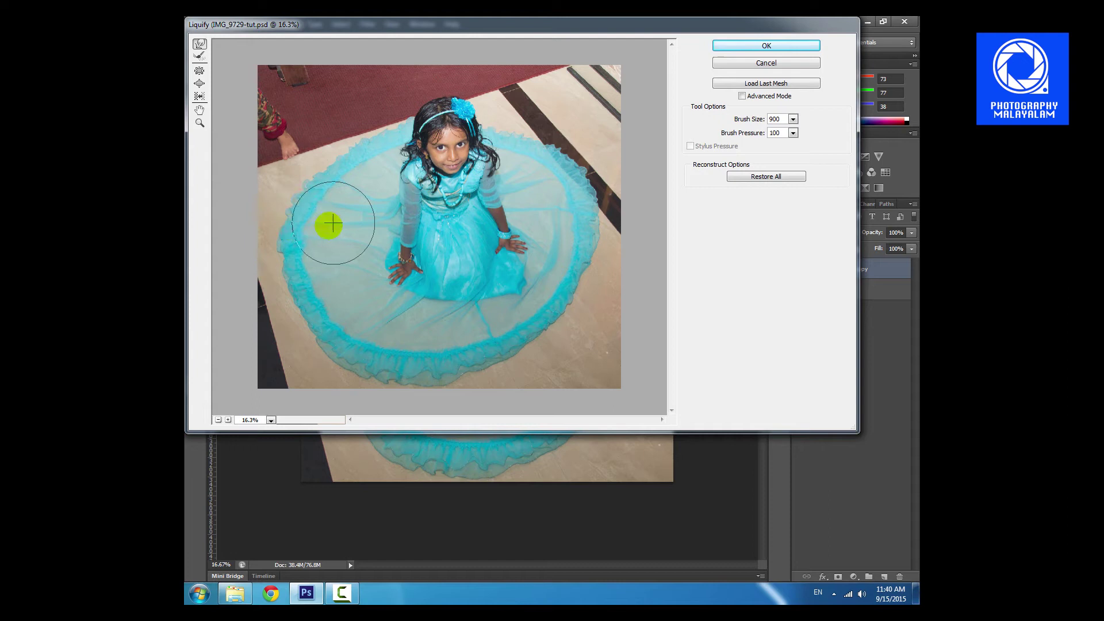
Refine the upper-left hem and the remaining uneven spots around the dress with short Forward Warp touches
click(463, 128)
click(497, 371)
click(599, 230)
click(353, 152)
click(328, 169)
click(372, 138)
click(397, 137)
drag(250, 298, 256, 306)
click(564, 264)
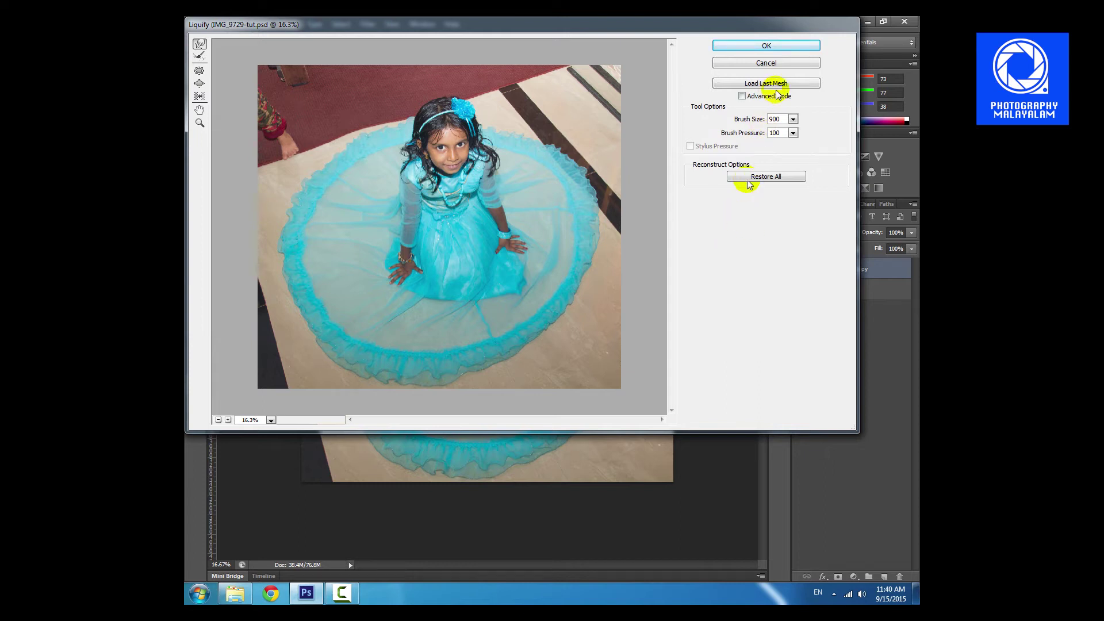
click(291, 278)
click(525, 276)
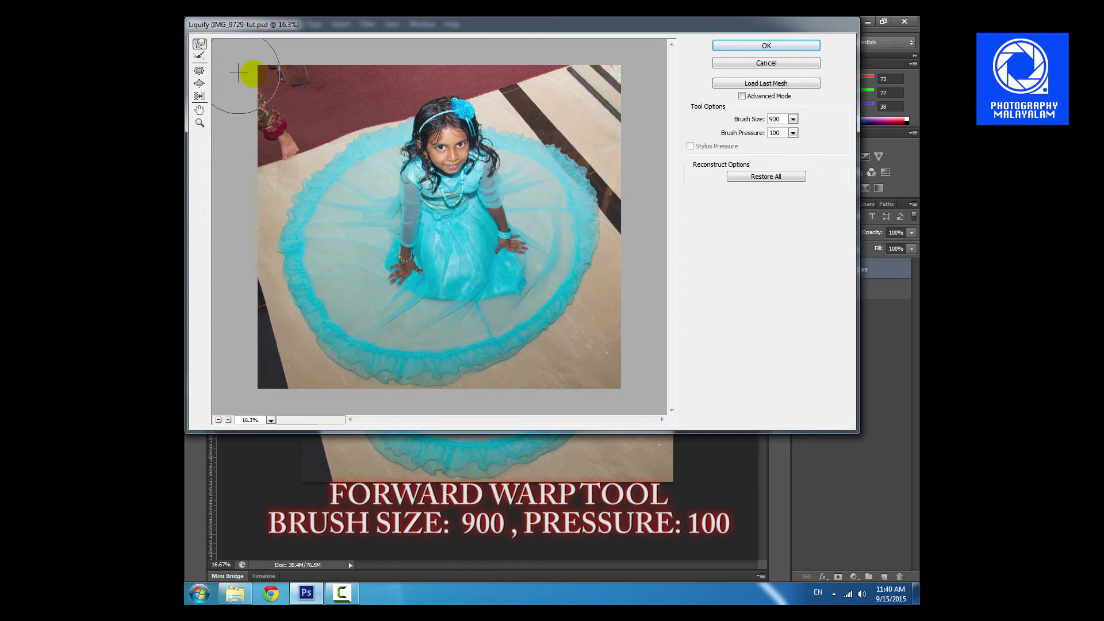
click(357, 195)
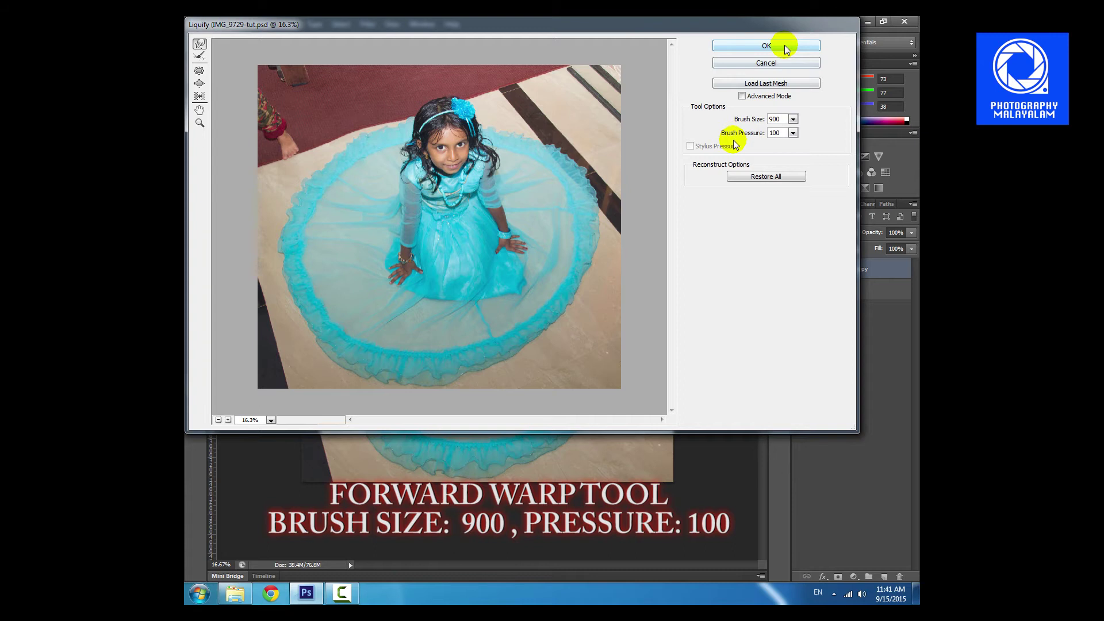
Apply the Liquify changes, then hide and show Layer 0 copy to compare the reshaped dress with the original
click(742, 47)
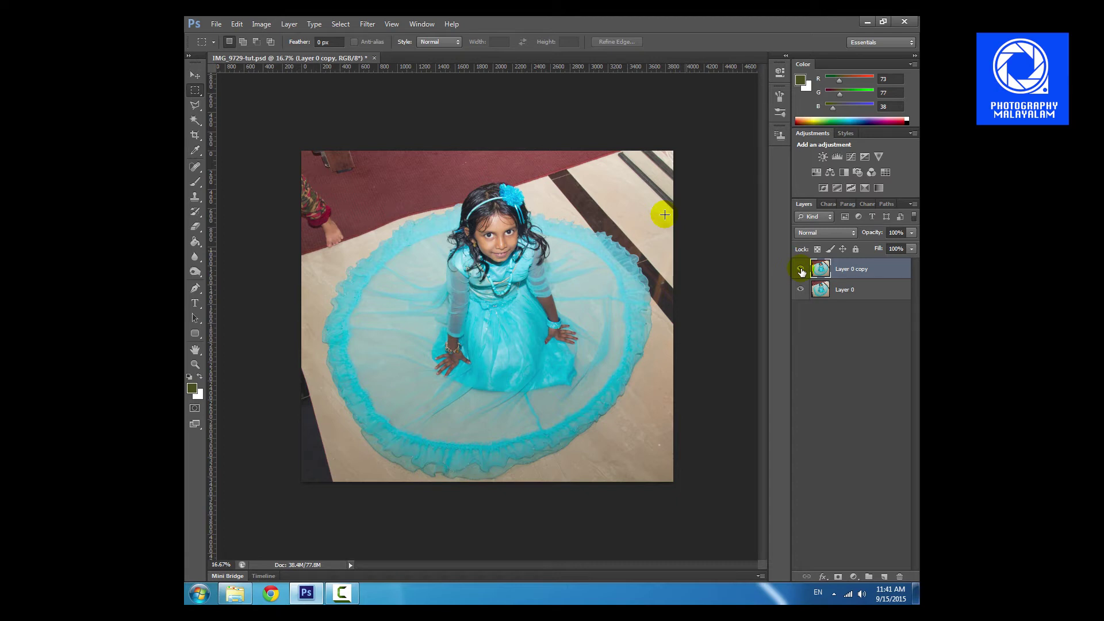
click(800, 270)
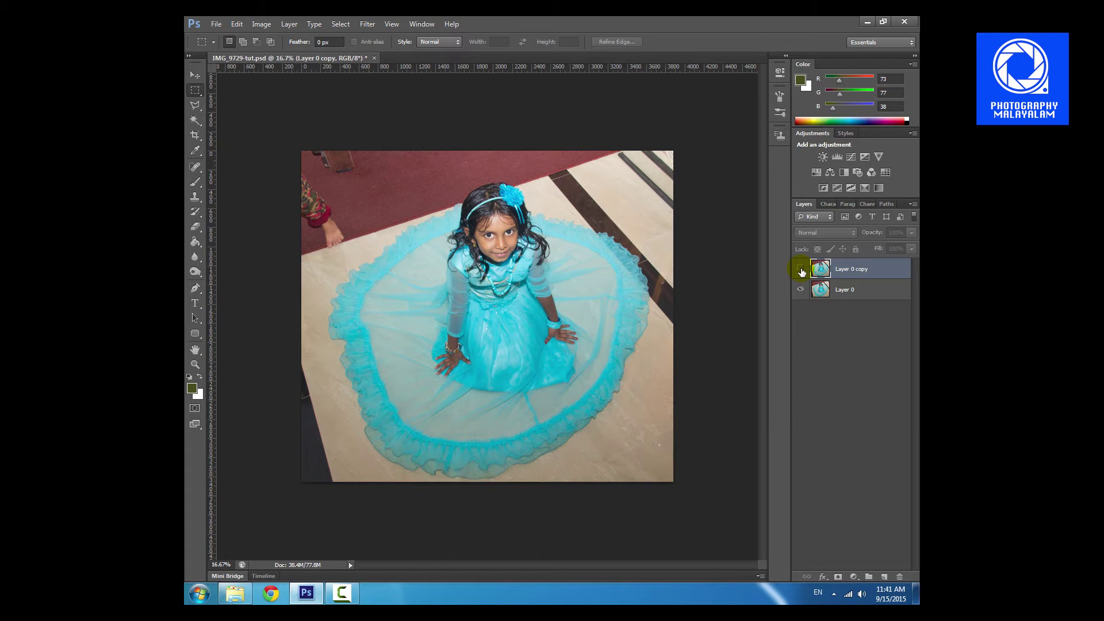
click(800, 269)
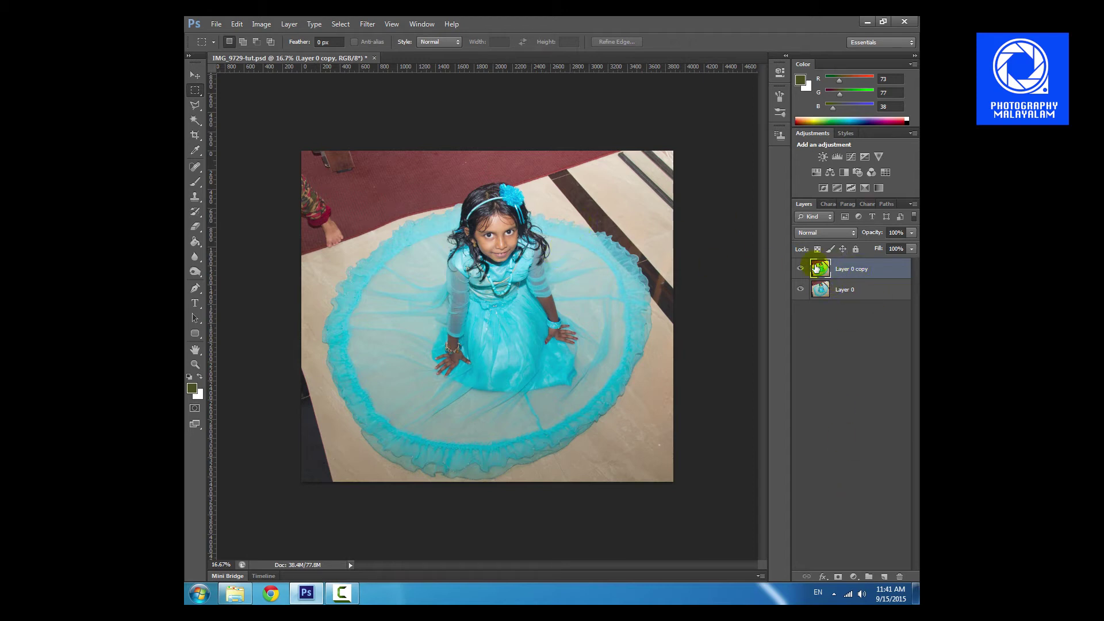
Add a white layer mask to Layer 0 copy
click(838, 577)
key(ctrl+z)
click(839, 577)
Set up a soft round black brush at 300 px with 100% opacity and flow for painting on the mask
click(195, 183)
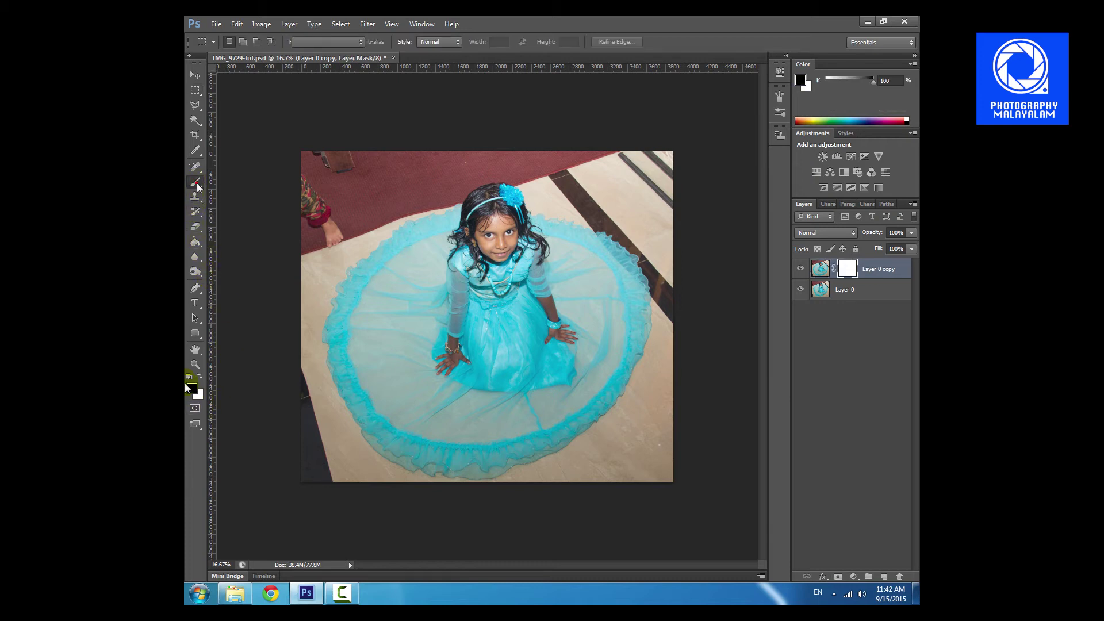
key(b)
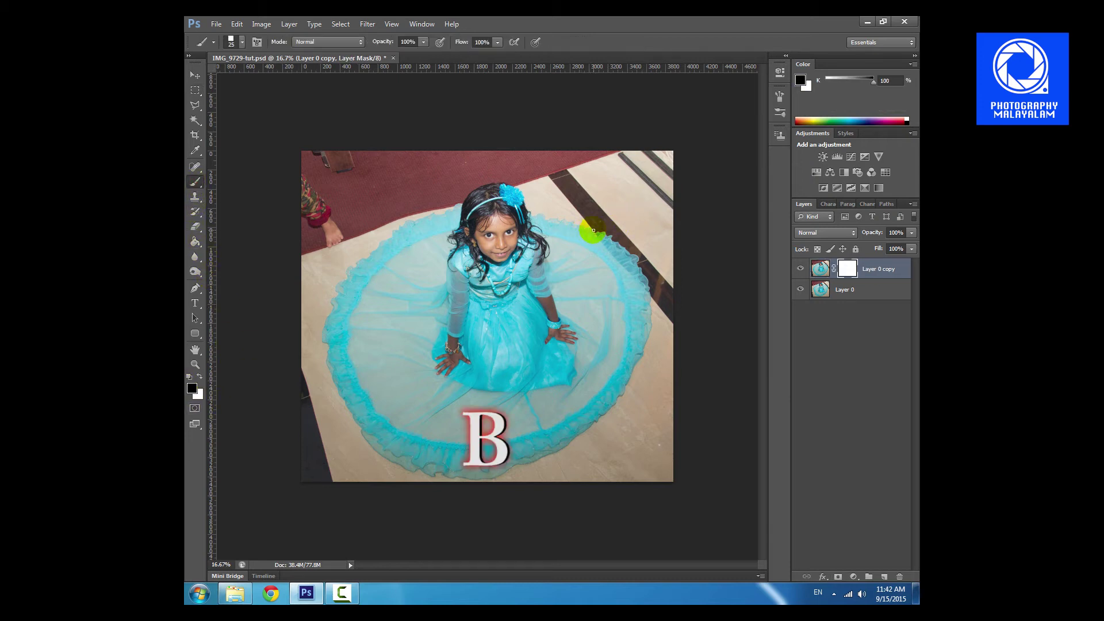
click(240, 43)
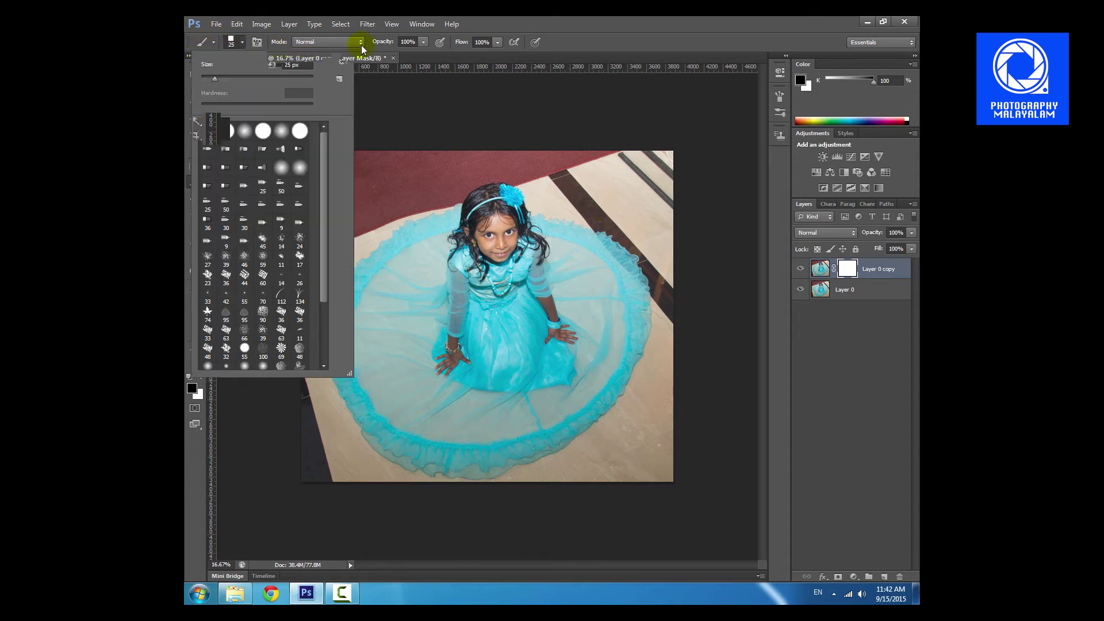
double_click(211, 131)
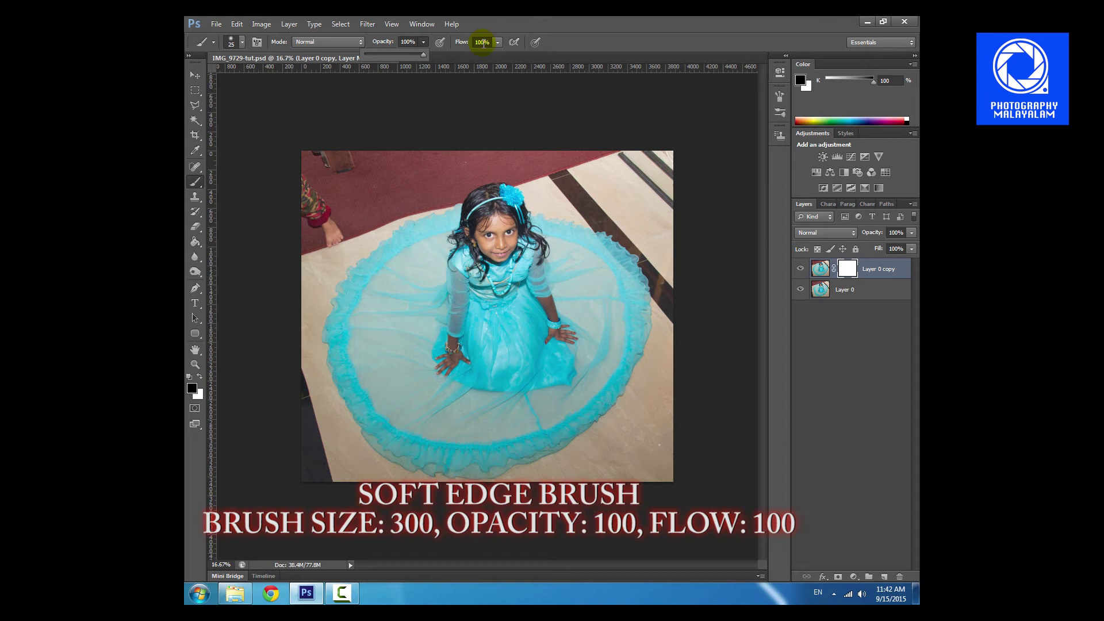
click(424, 42)
click(406, 315)
key(bracketright)
key(bracketright)
key(bracketright)
key(bracketright)
key(bracketright)
key(bracketright)
key(bracketright)
key(bracketright)
key(bracketright)
key(bracketright)
key(bracketright)
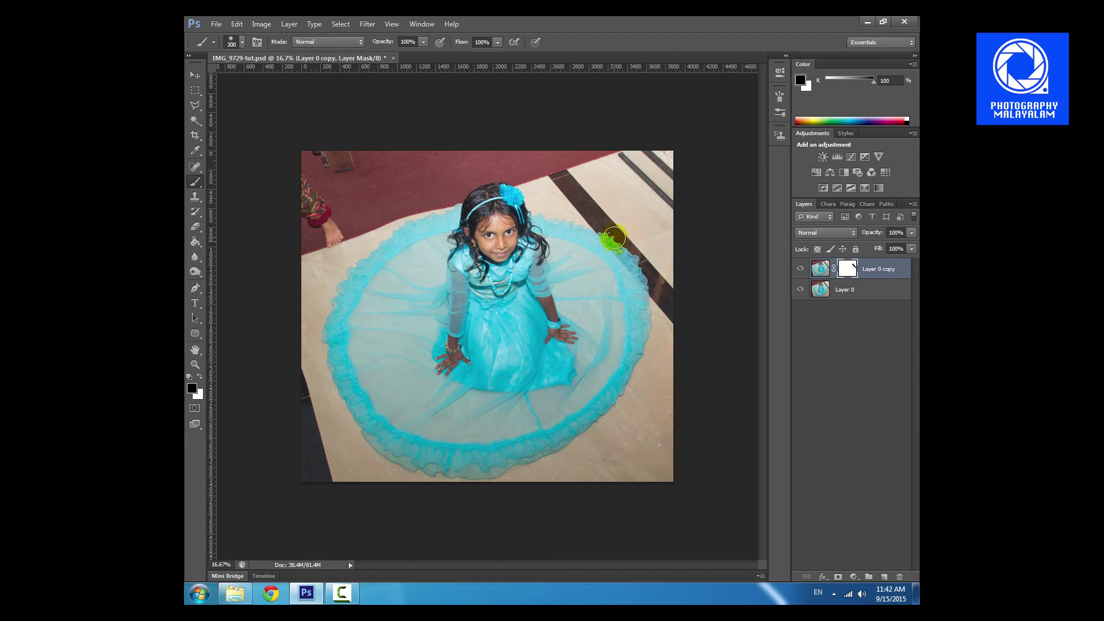
Paint black on the mask over the dark floor stripe beside the dress's right edge to restore its original straight shape
click(602, 228)
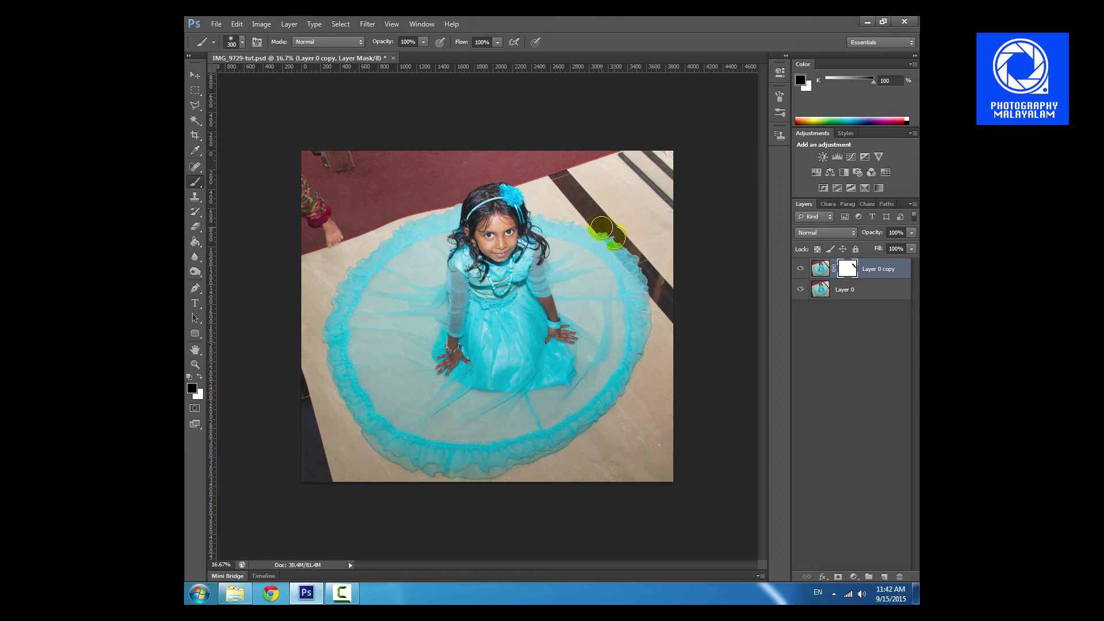
click(628, 258)
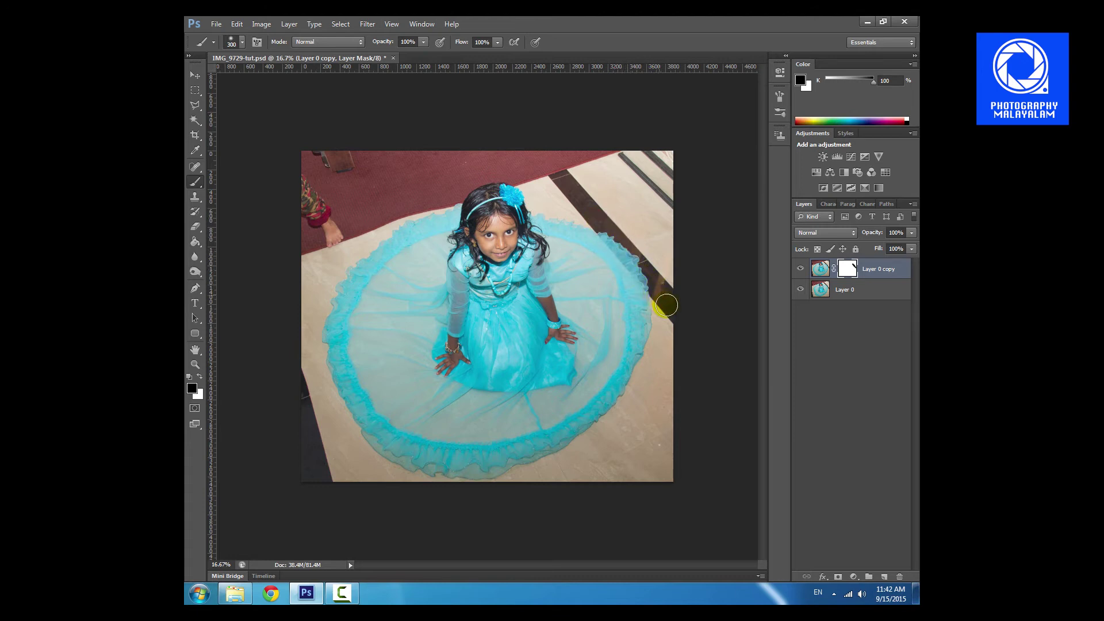
drag(661, 286, 605, 226)
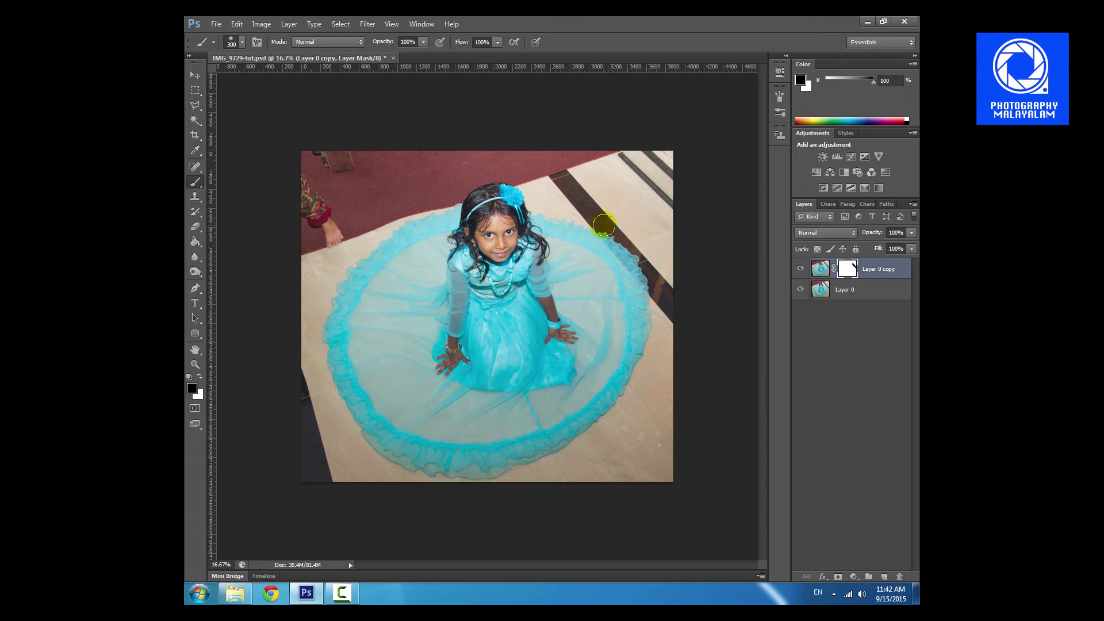
drag(628, 253, 667, 305)
Paint black on the mask along the red carpet's border above the dress's upper-left hem, undoing the first stroke
drag(380, 220, 403, 209)
key(ctrl+z)
mouse_move(437, 198)
mouse_down()
mouse_move(350, 223)
mouse_move(435, 197)
mouse_up()
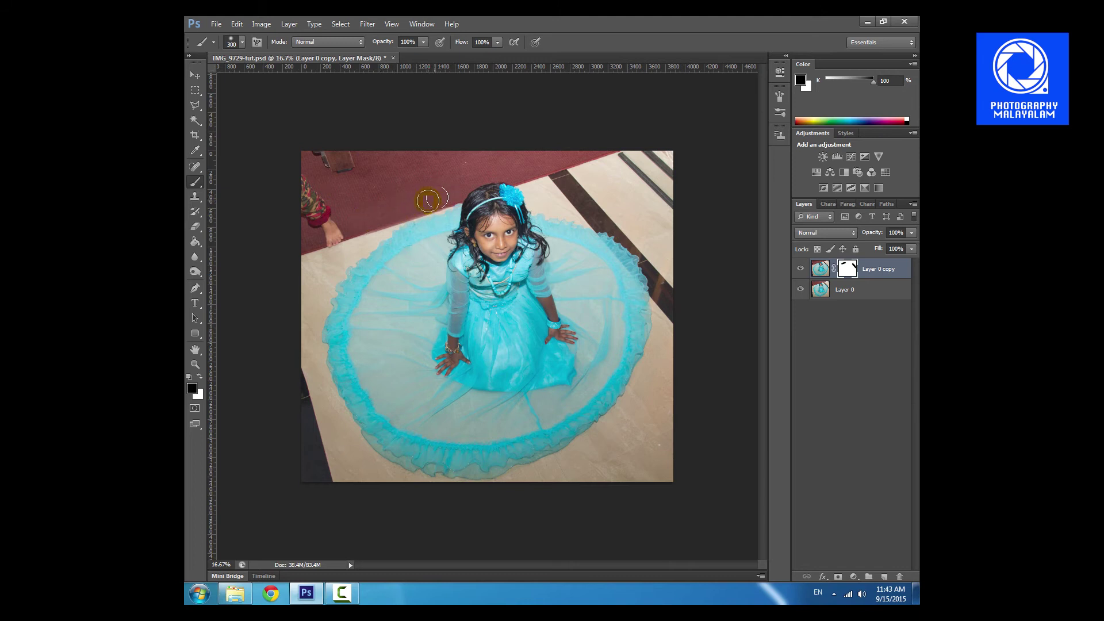
drag(427, 199, 394, 209)
click(364, 219)
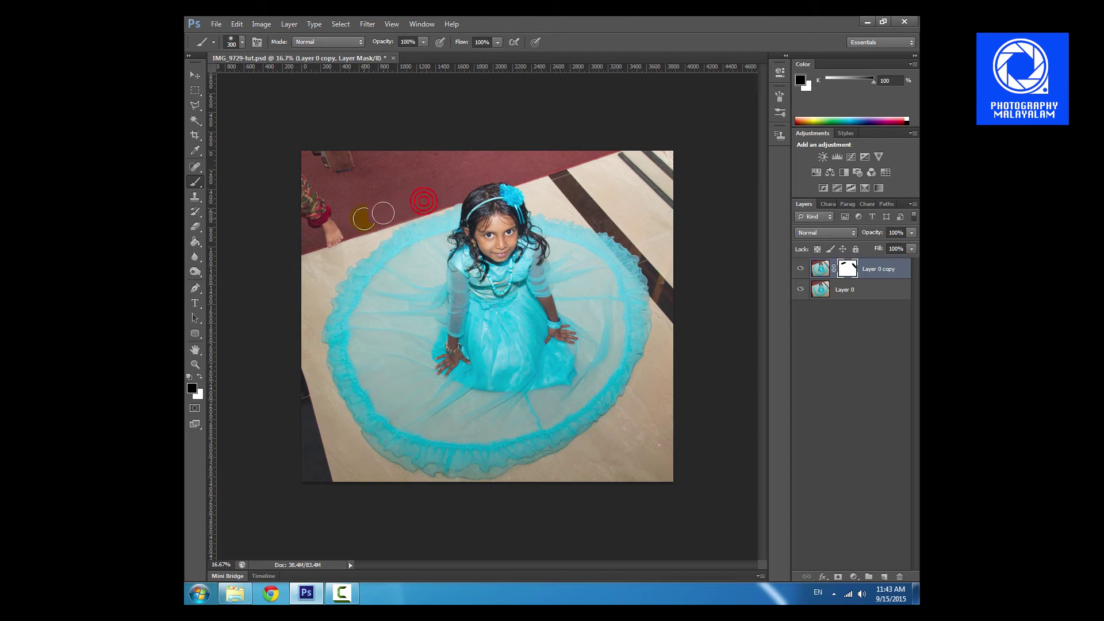
click(348, 229)
click(348, 229)
Mask out the warped dark floor strip along the photo's left edge and touch up the distorted floor near the dress
mouse_move(290, 374)
mouse_down()
mouse_move(301, 405)
mouse_move(293, 362)
mouse_move(303, 410)
mouse_up()
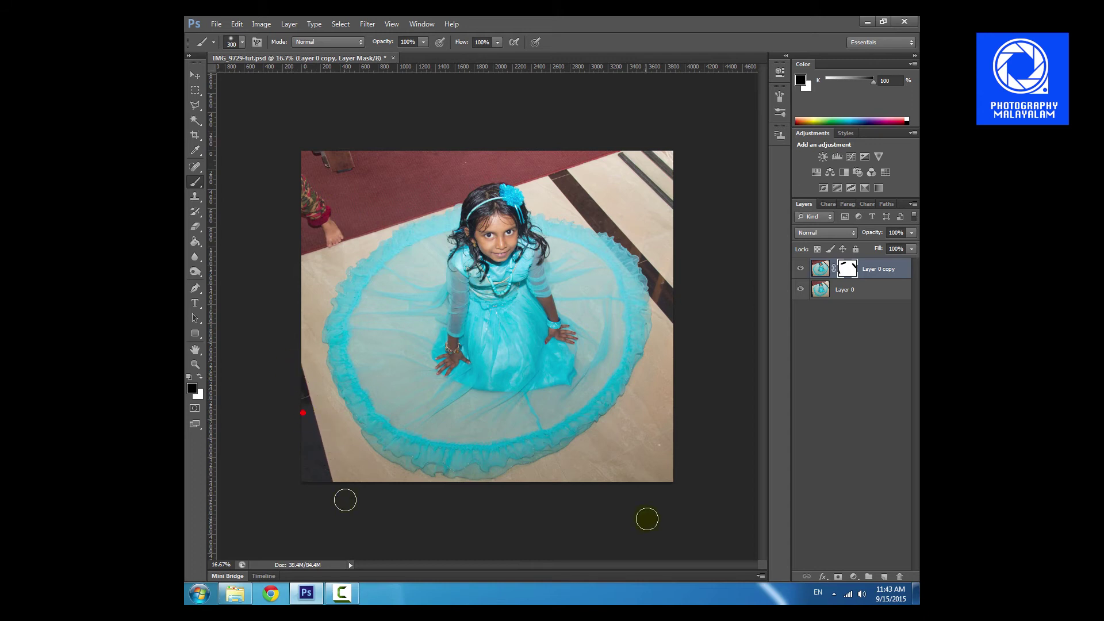
click(431, 303)
click(627, 434)
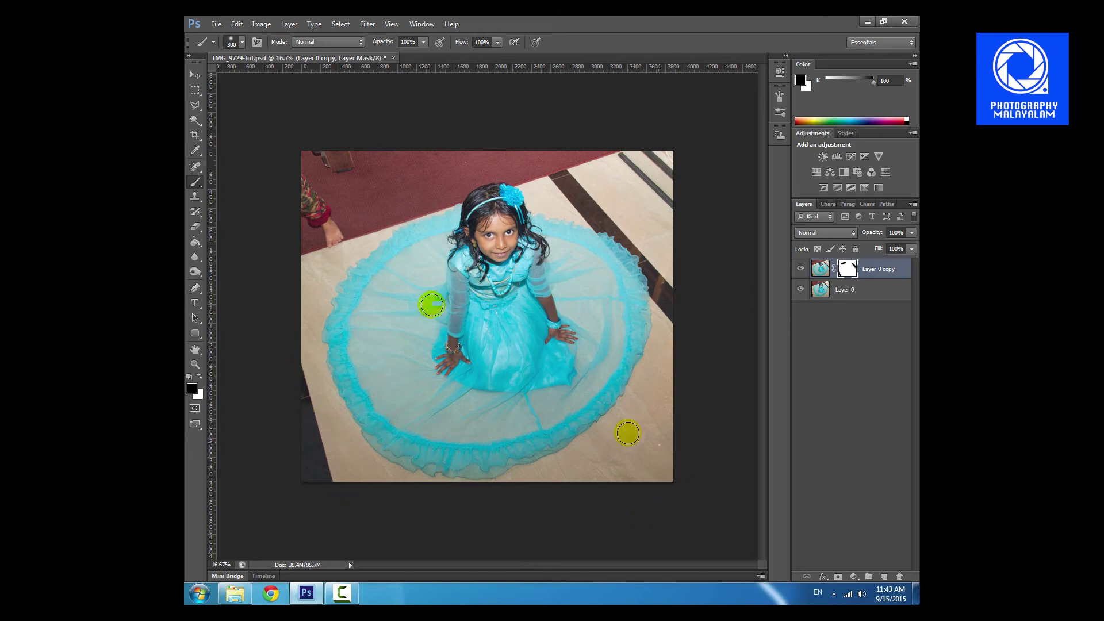